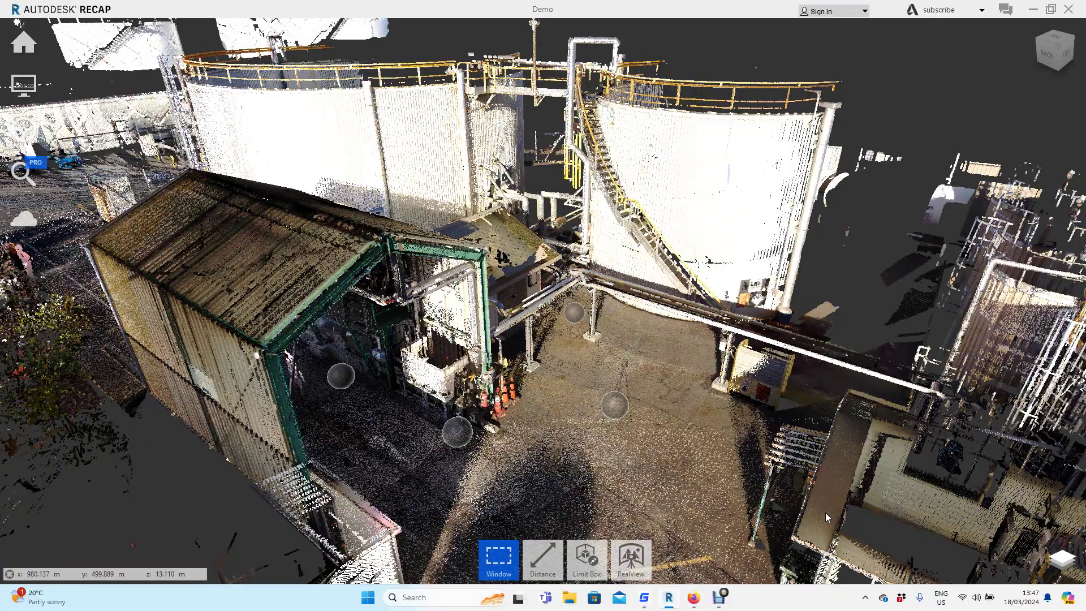
Orbit the point cloud around the tanks until the view faces the shed front.
mouse_move(648, 272)
mouse_down()
mouse_move(623, 245)
mouse_move(793, 215)
mouse_move(670, 240)
mouse_move(642, 314)
mouse_up()
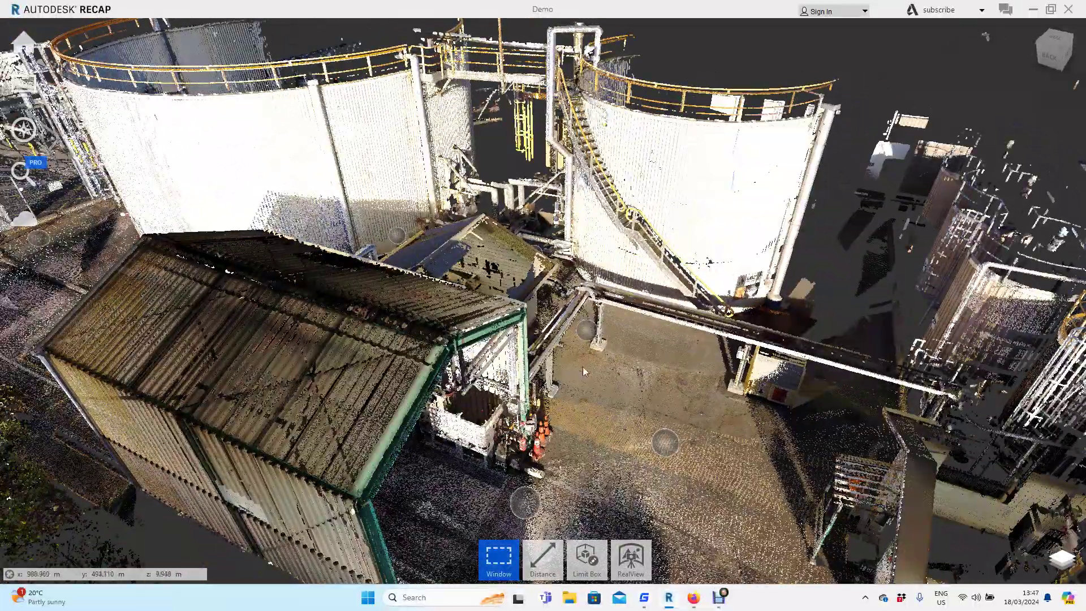
drag(584, 371, 611, 374)
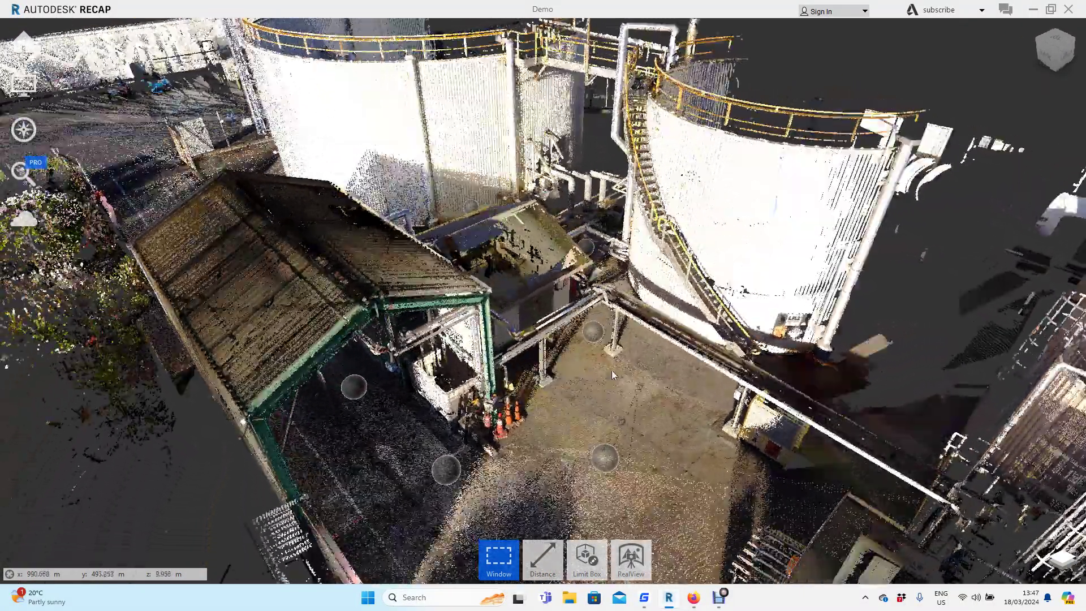
scroll(659, 338, up, 1)
scroll(659, 338, up, 1)
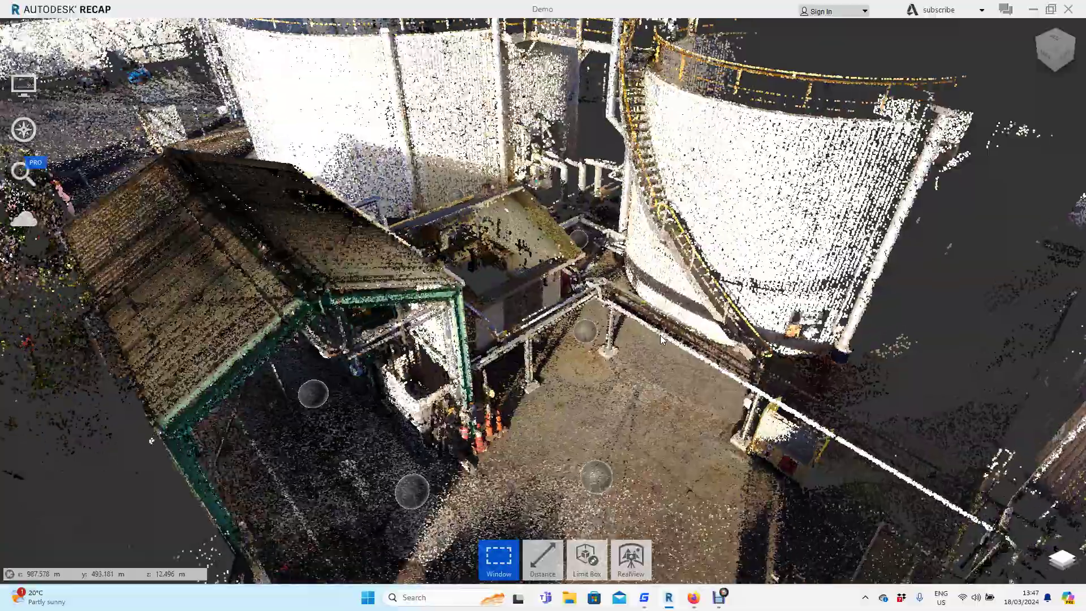
scroll(660, 339, up, 1)
drag(658, 351, 623, 332)
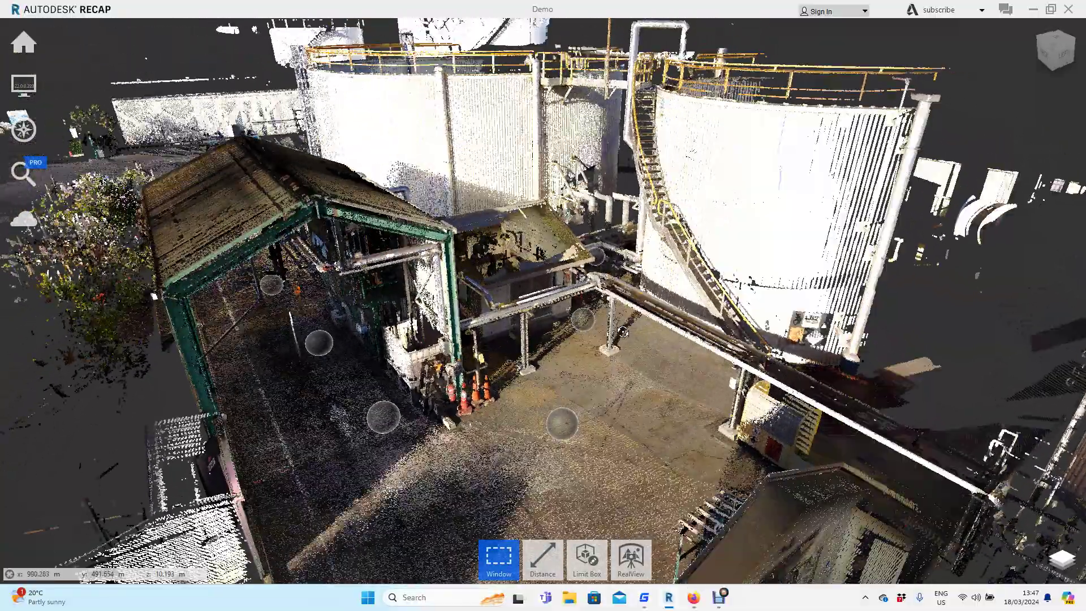
mouse_move(561, 423)
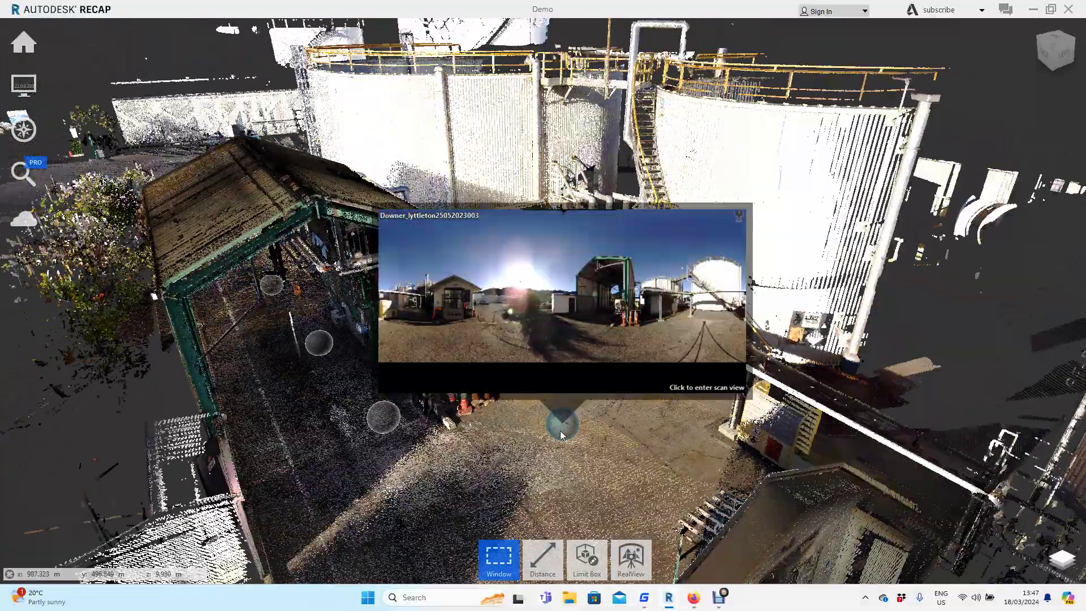
Enter the scan panorama between shed and tanks, toggle views, and turn toward the tank staircase.
click(561, 433)
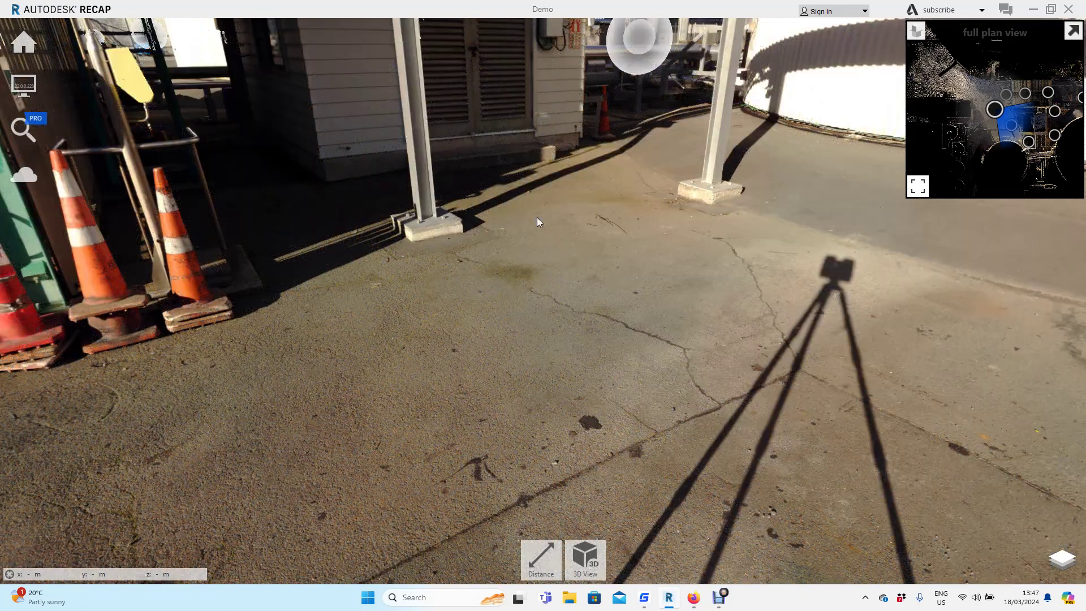
mouse_move(537, 222)
mouse_down()
mouse_move(544, 470)
mouse_move(545, 416)
mouse_up()
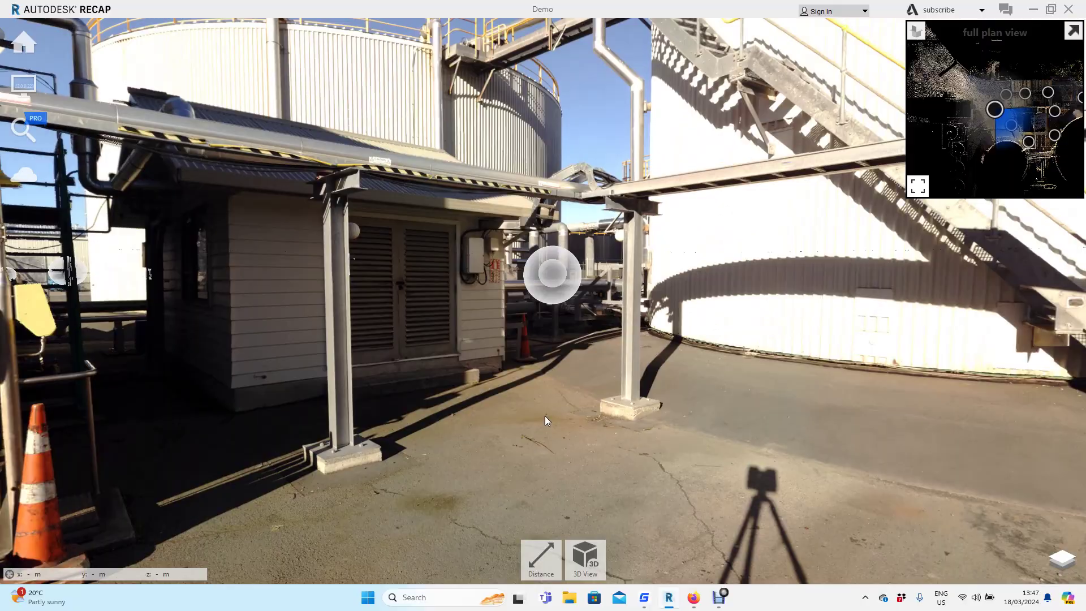
click(576, 558)
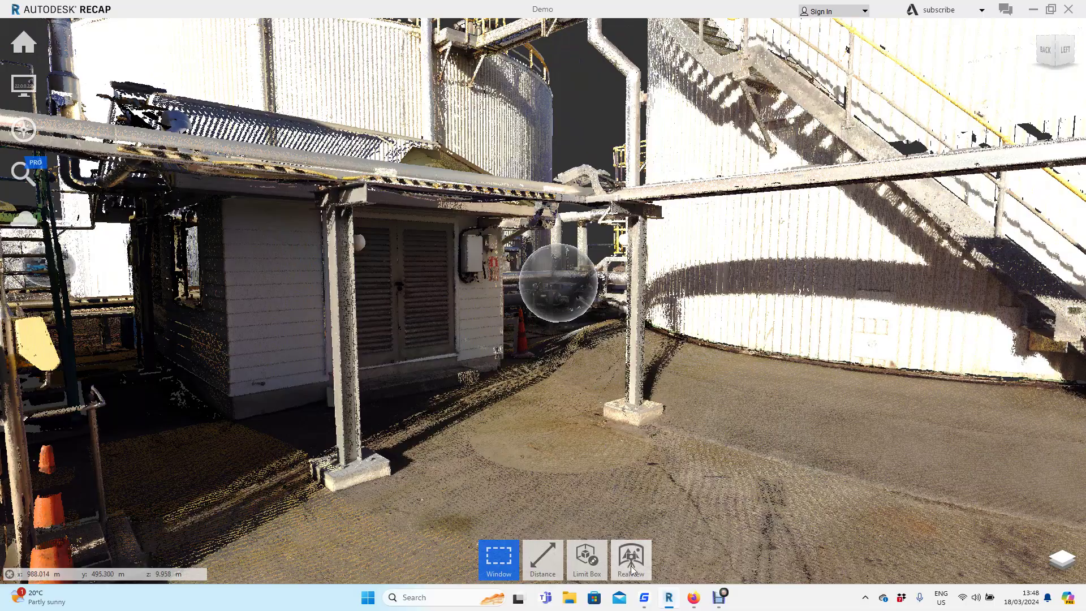
click(631, 560)
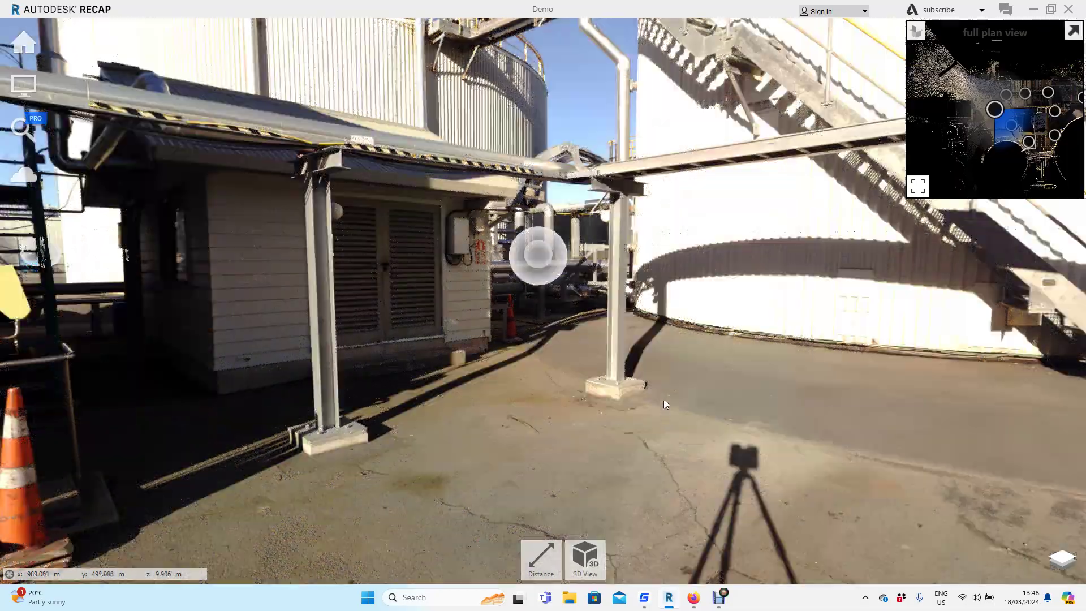
mouse_move(667, 389)
mouse_down()
mouse_move(632, 376)
mouse_move(548, 417)
mouse_up()
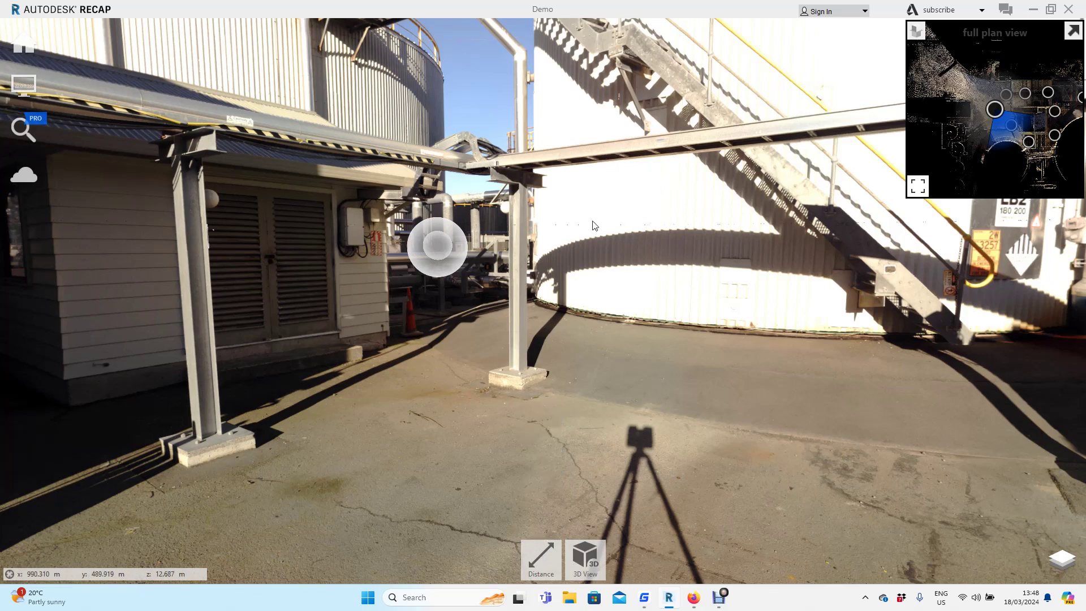
Measure the 2.633 m distance from the overhead pipe beam down to the ground.
click(542, 555)
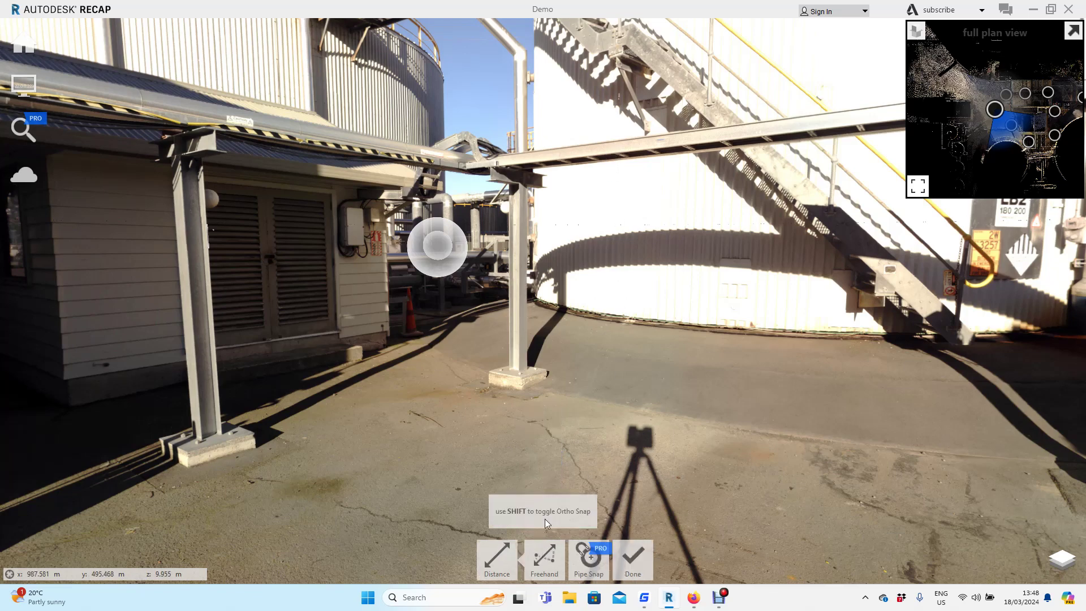
click(598, 149)
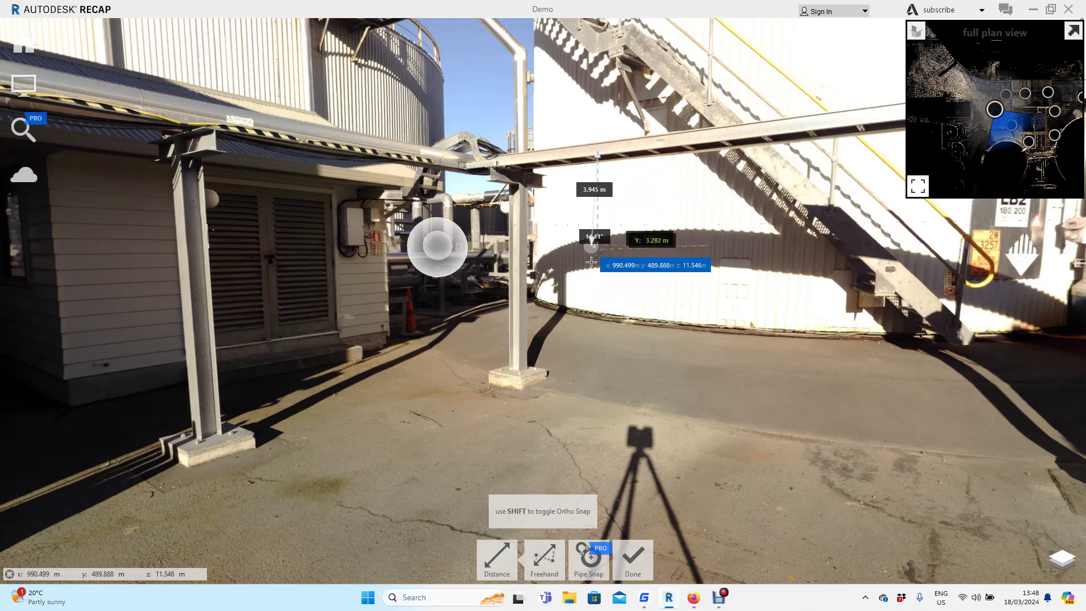
click(598, 399)
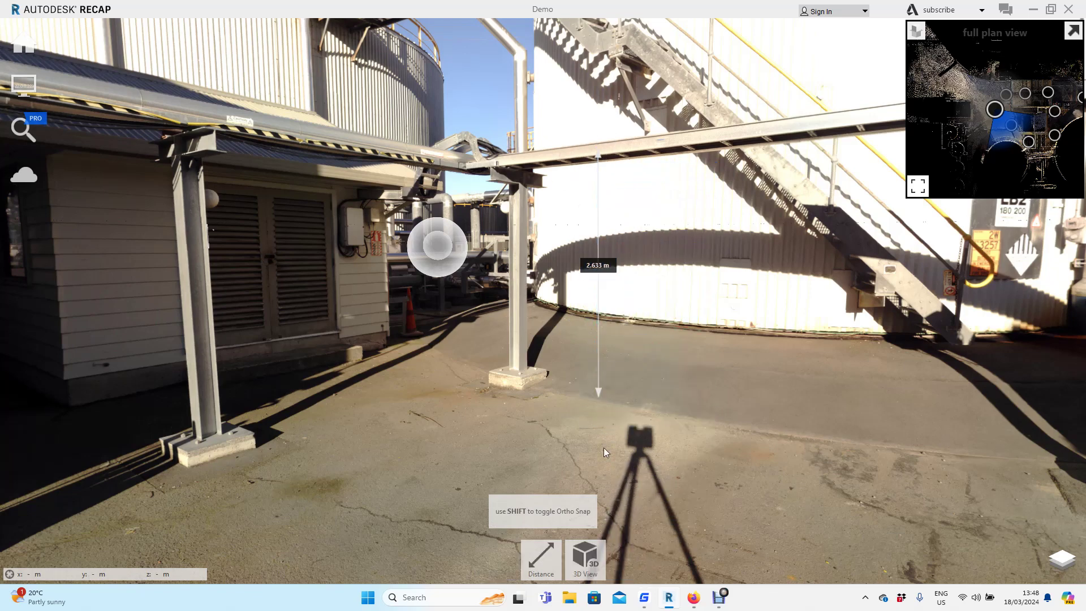
drag(517, 380, 507, 410)
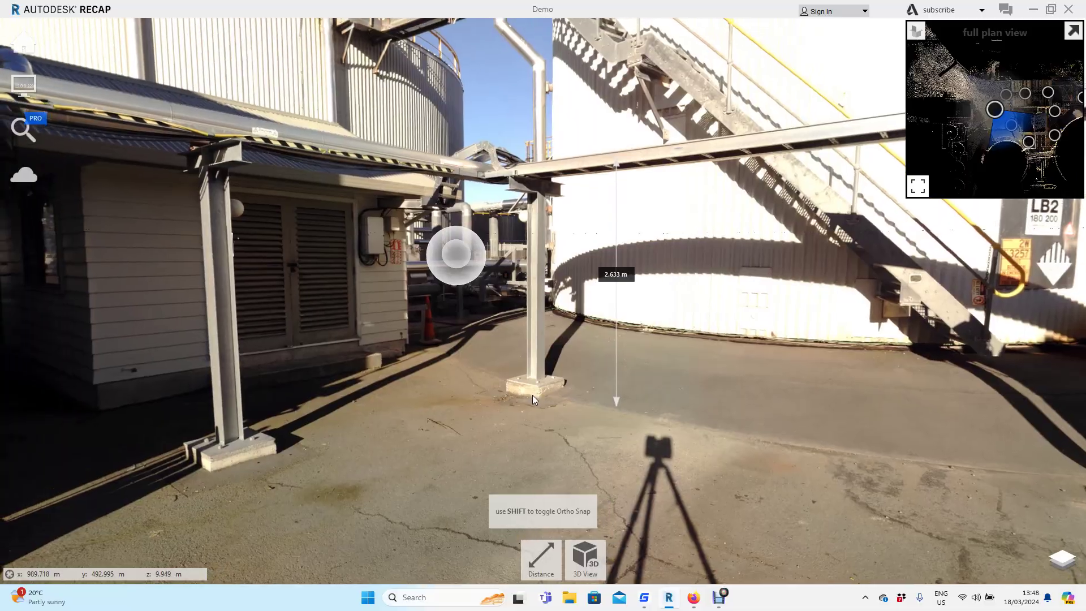
Switch to the 3D point-cloud view and orbit around the measured beam spot.
click(585, 556)
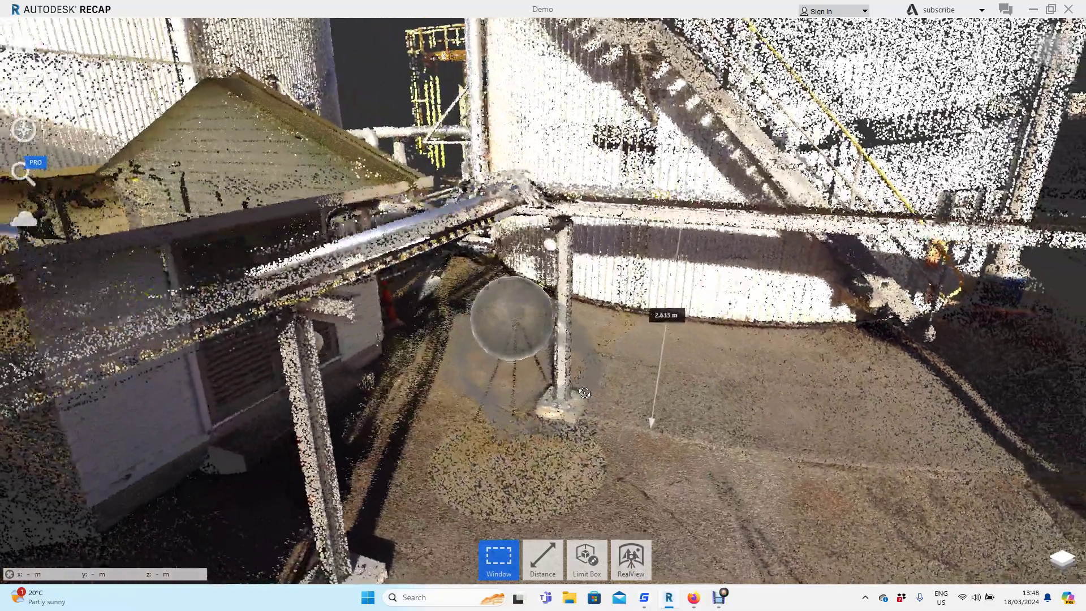
mouse_move(584, 393)
mouse_down()
mouse_move(548, 390)
mouse_move(567, 387)
mouse_up()
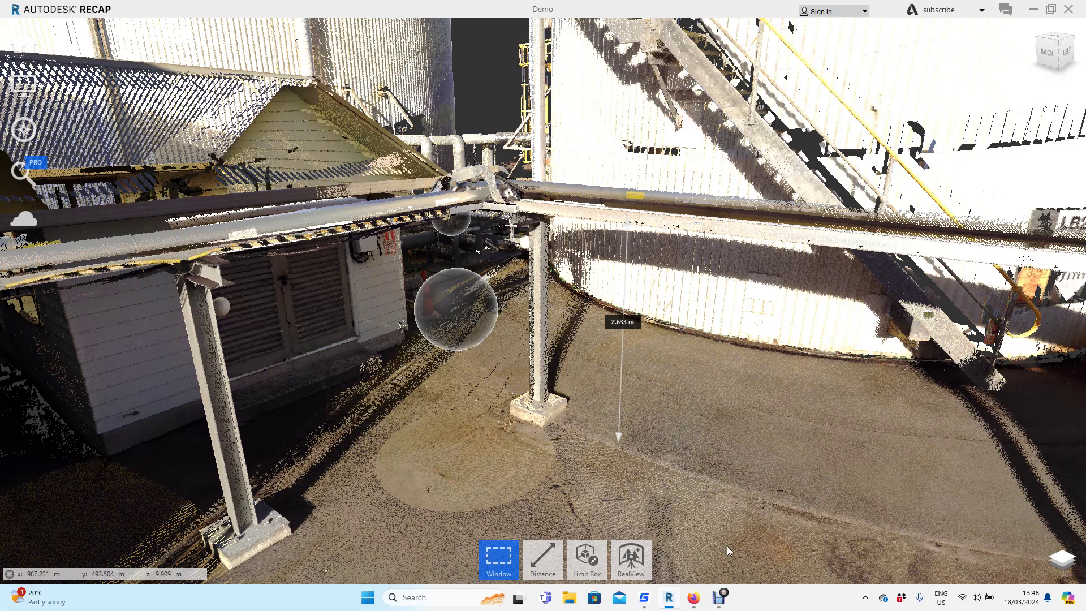
Switch to GstarCAD and reopen the Layer Properties Manager listing the 23 layers.
click(644, 599)
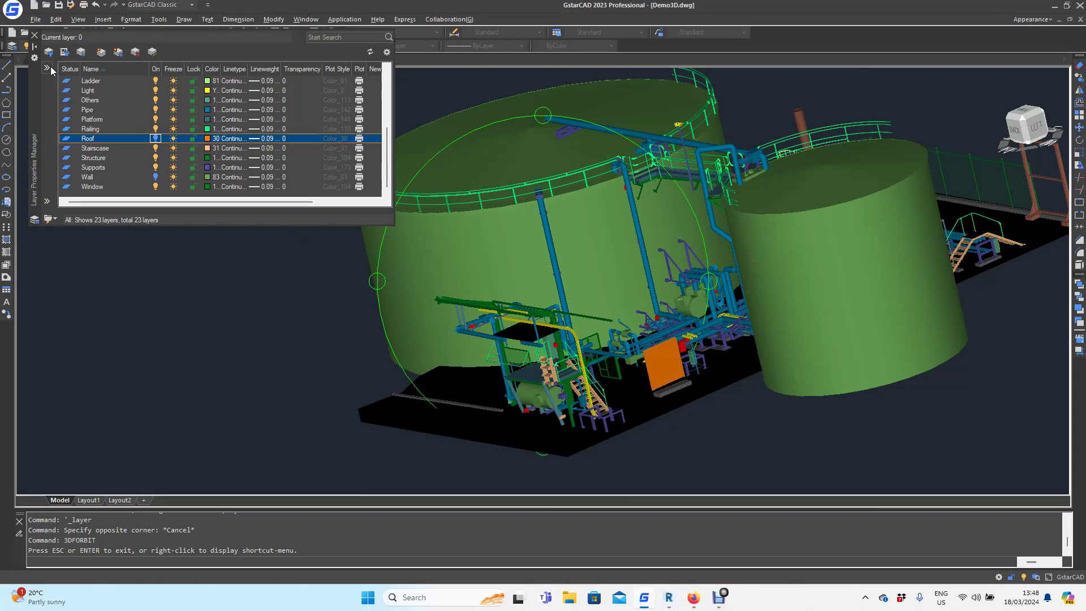
click(31, 36)
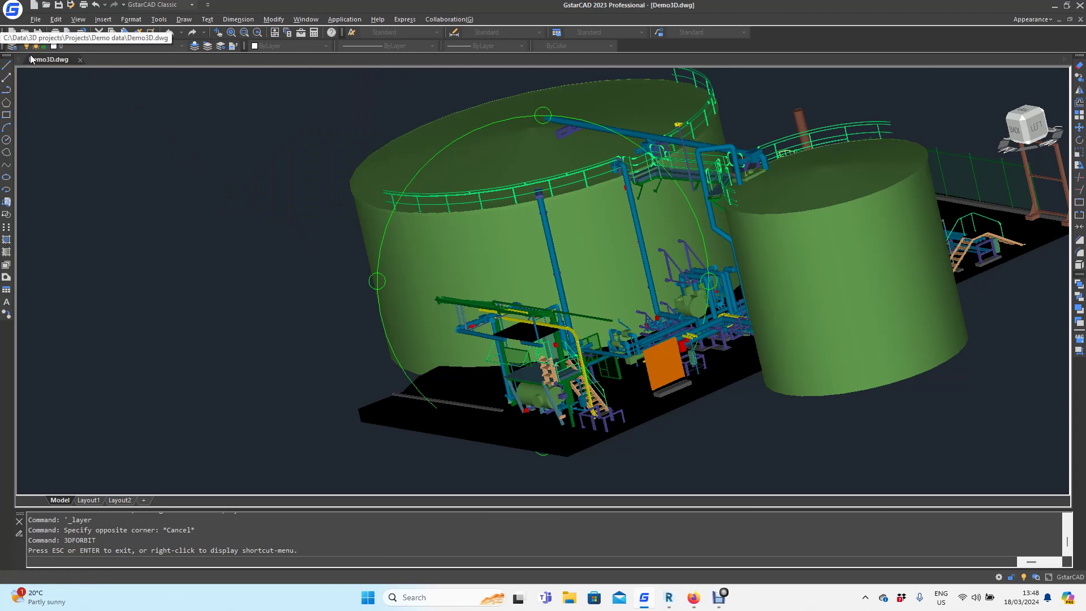
click(12, 46)
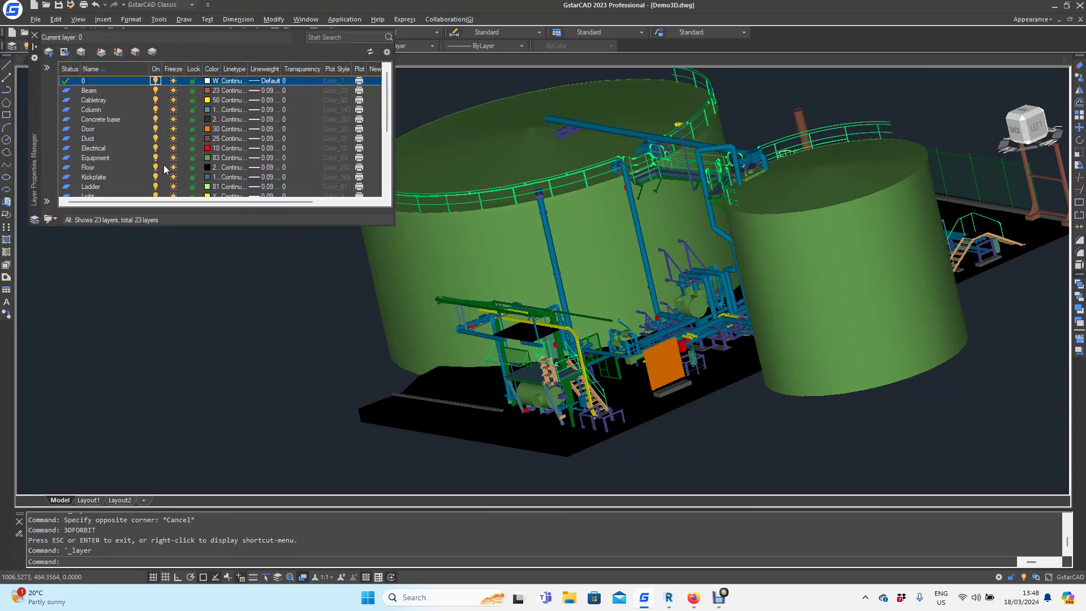
scroll(173, 158, down, 1)
scroll(172, 159, down, 1)
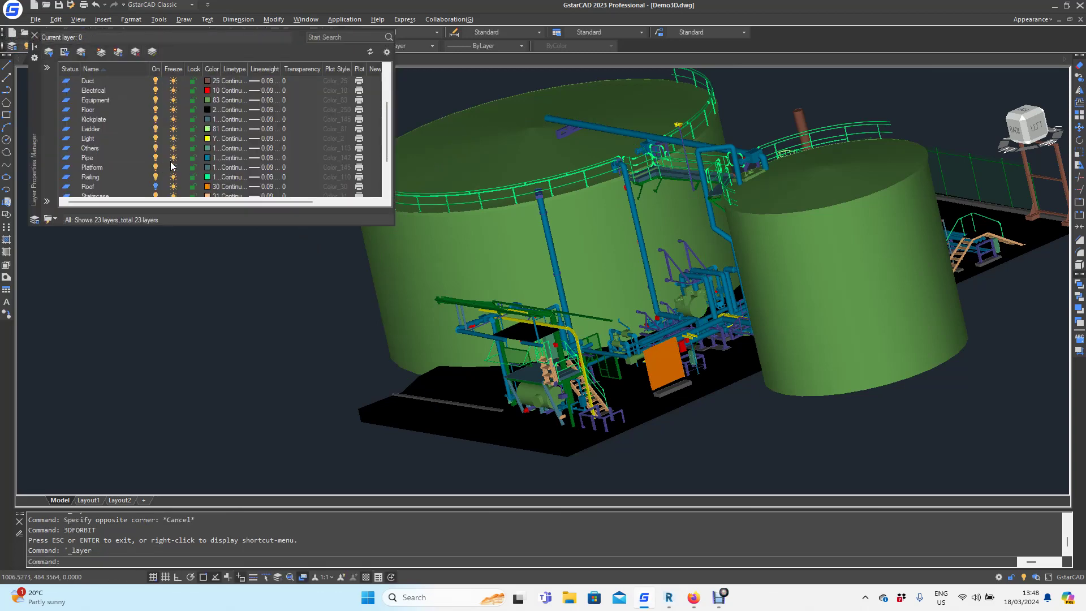
scroll(171, 166, down, 1)
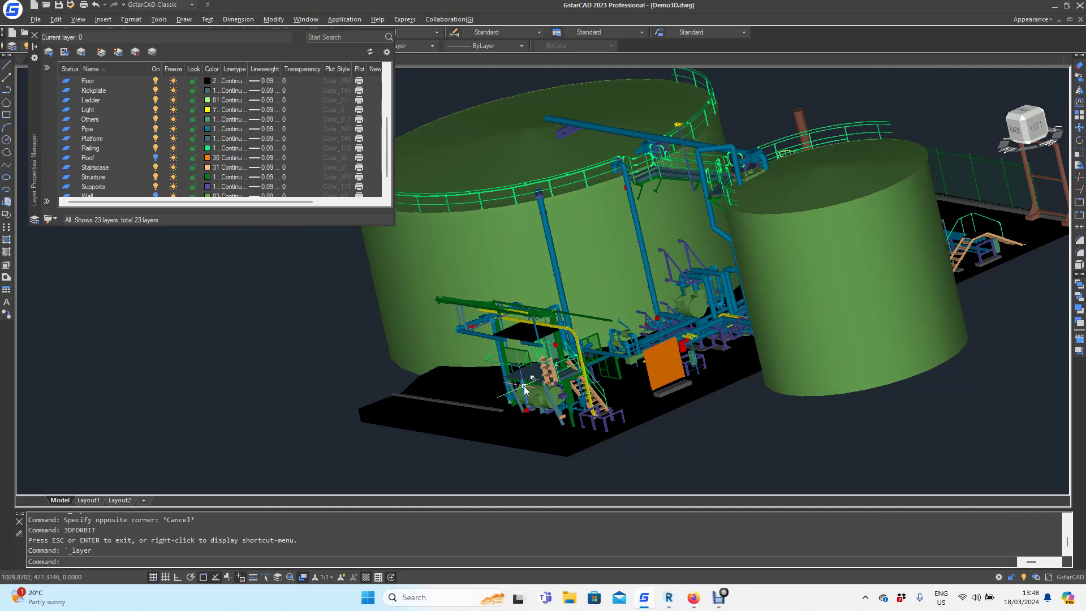
Restart 3DFORBIT from Recent Input and orbit to a front view of the central pipework.
right_click(360, 351)
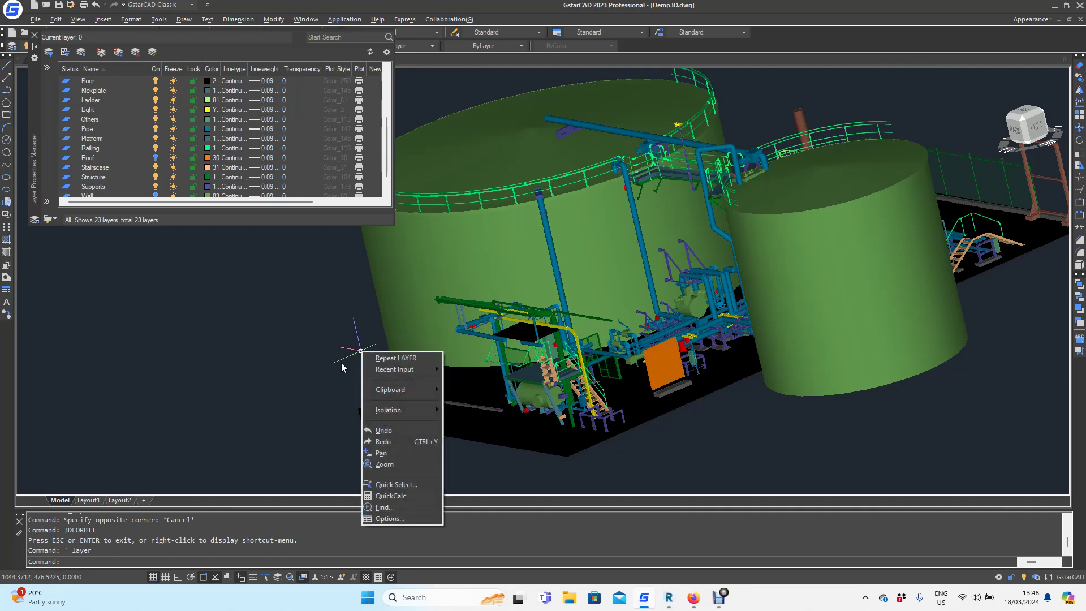
mouse_move(395, 369)
click(478, 380)
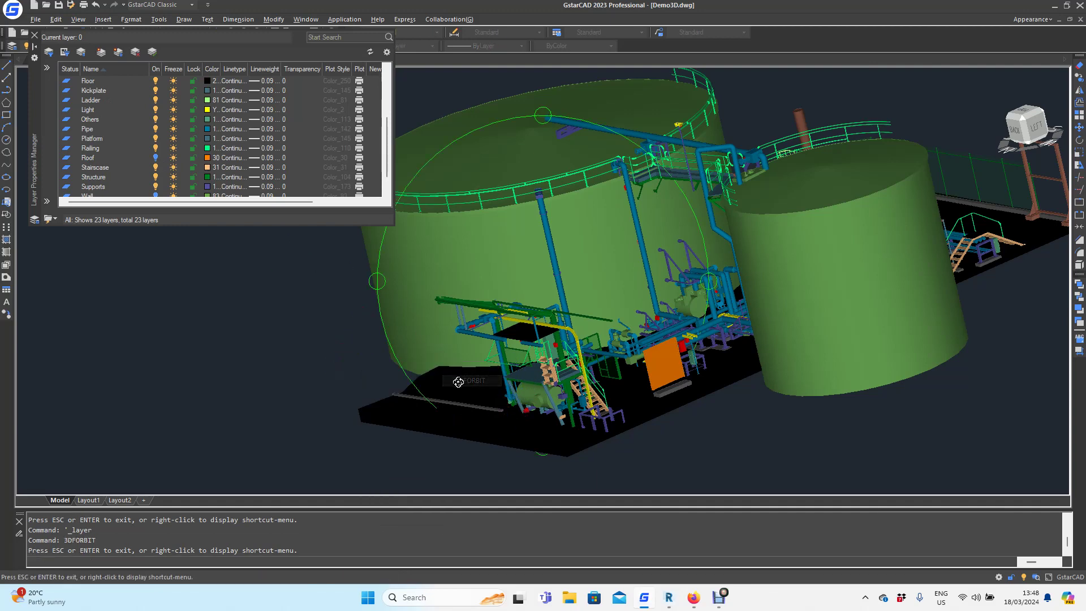
drag(515, 346, 660, 357)
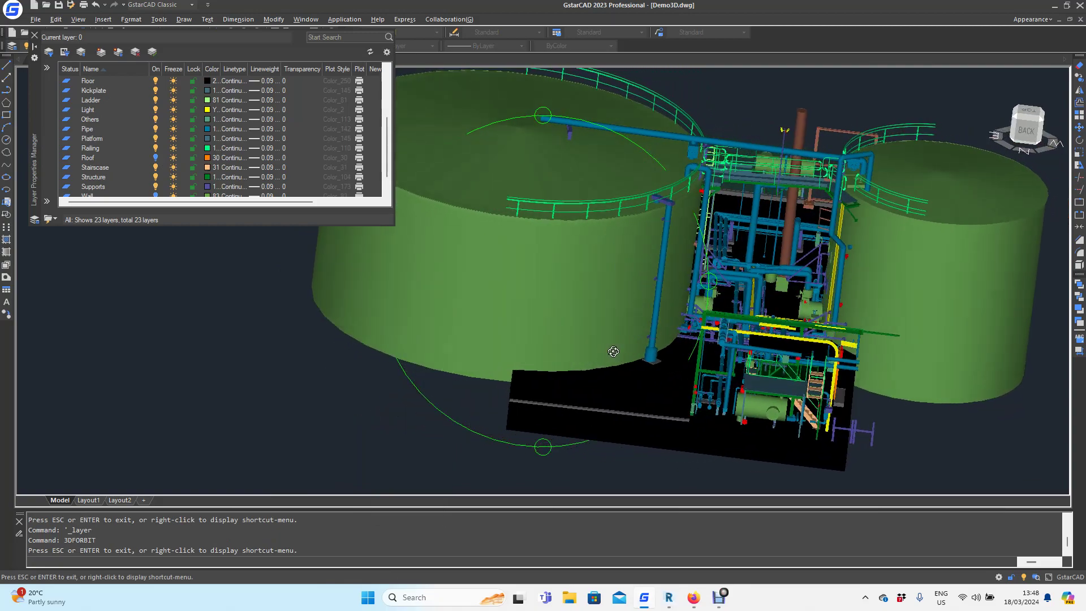
scroll(660, 357, up, 3)
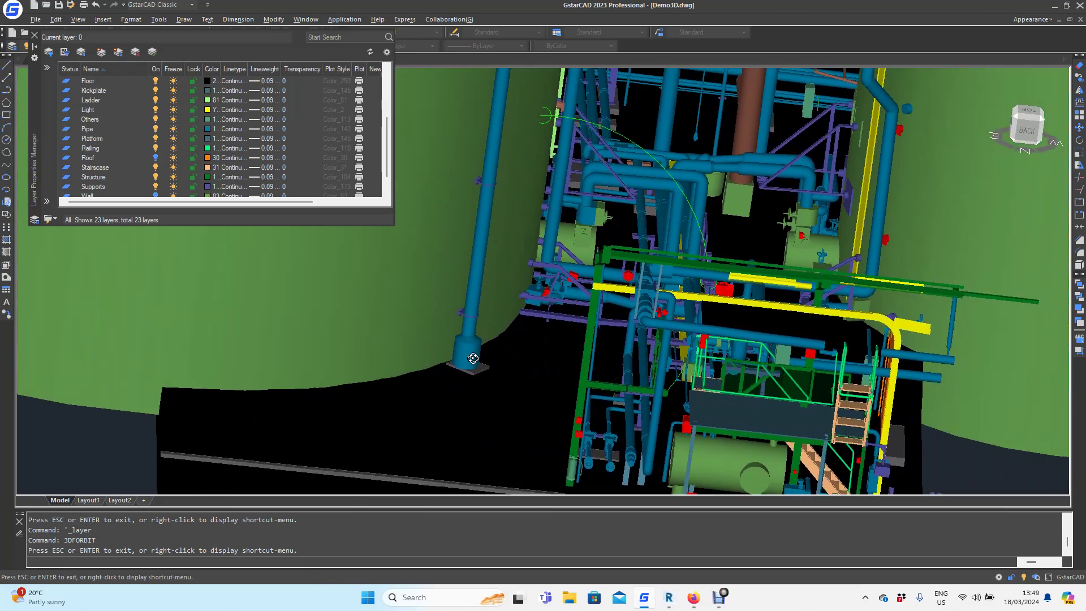
drag(658, 357, 473, 358)
scroll(547, 348, up, 2)
mouse_move(547, 348)
mouse_down()
mouse_move(479, 334)
mouse_move(318, 227)
mouse_up()
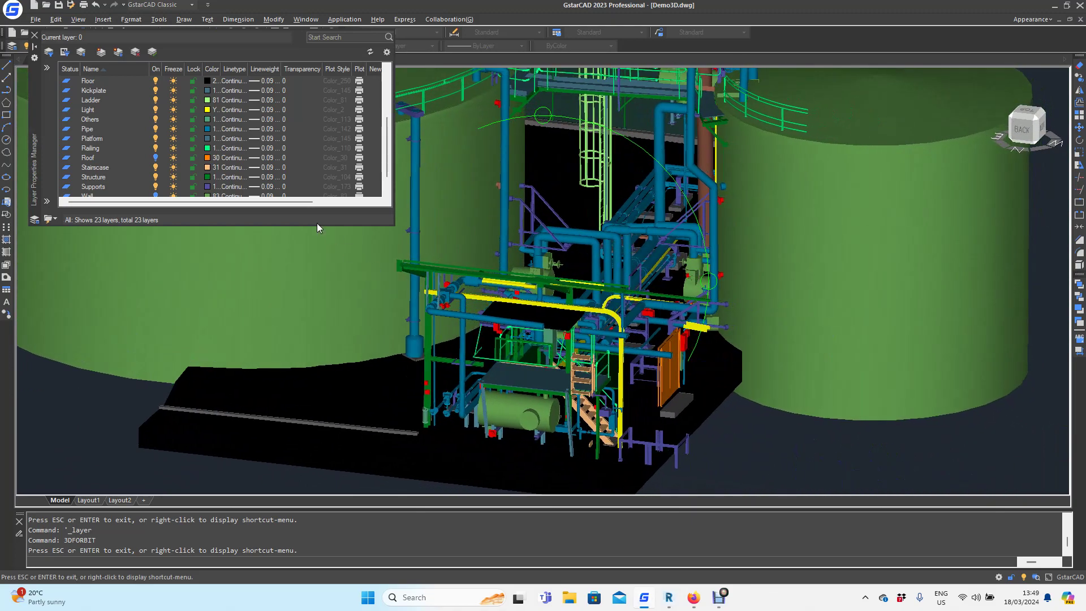
Turn on the Roof and Wall layers so the orange roof and green walls appear.
click(155, 158)
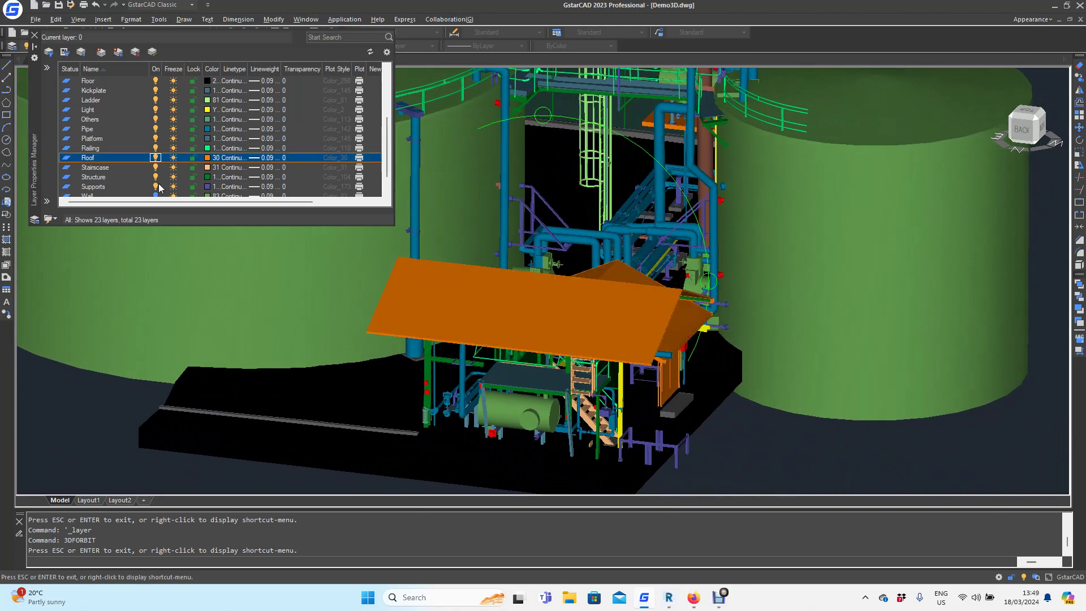
drag(385, 126, 388, 135)
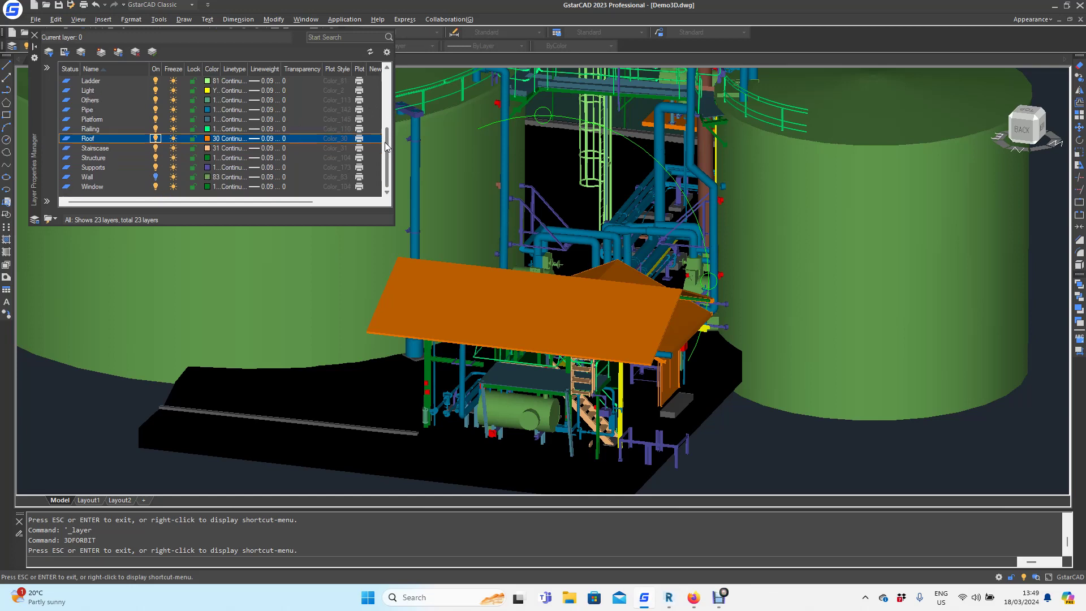
click(155, 177)
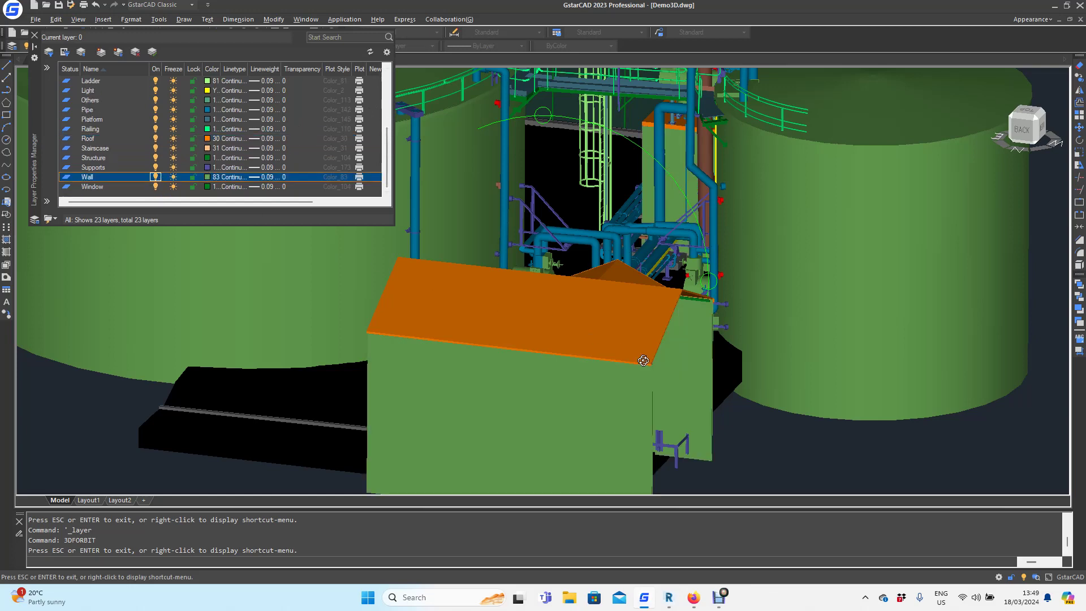
drag(704, 373, 697, 373)
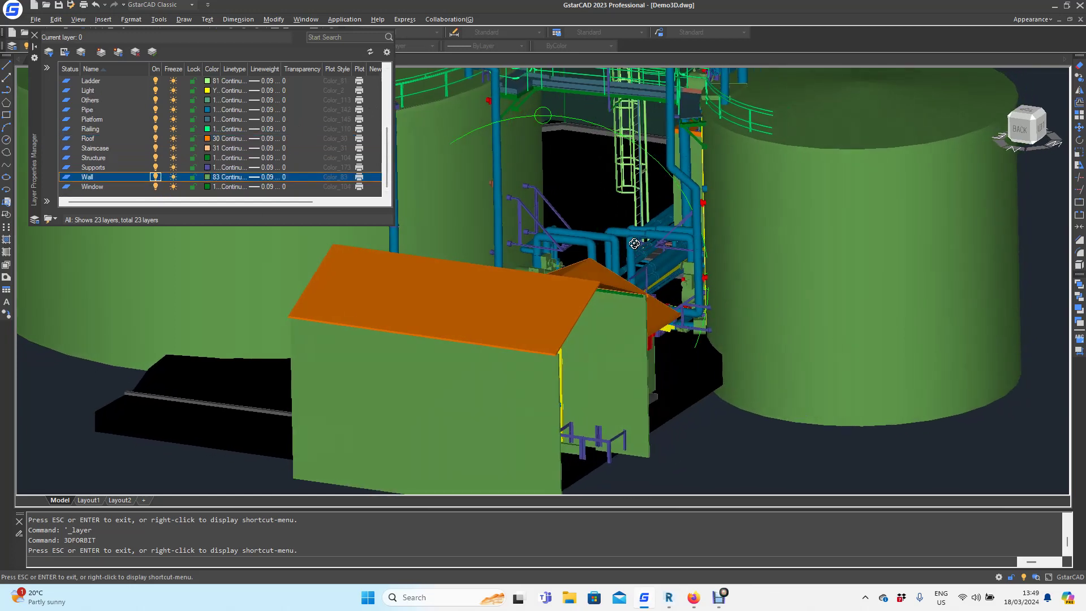
Close the layer manager and orbit the plant from several sides to a top-down view.
click(34, 36)
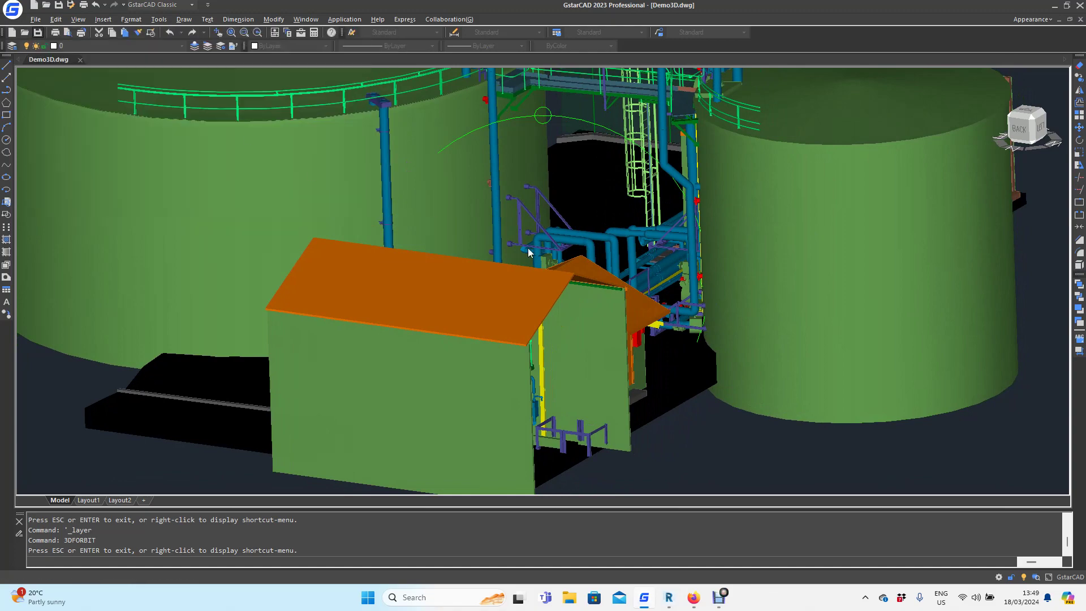
scroll(542, 276, down, 2)
scroll(542, 275, down, 5)
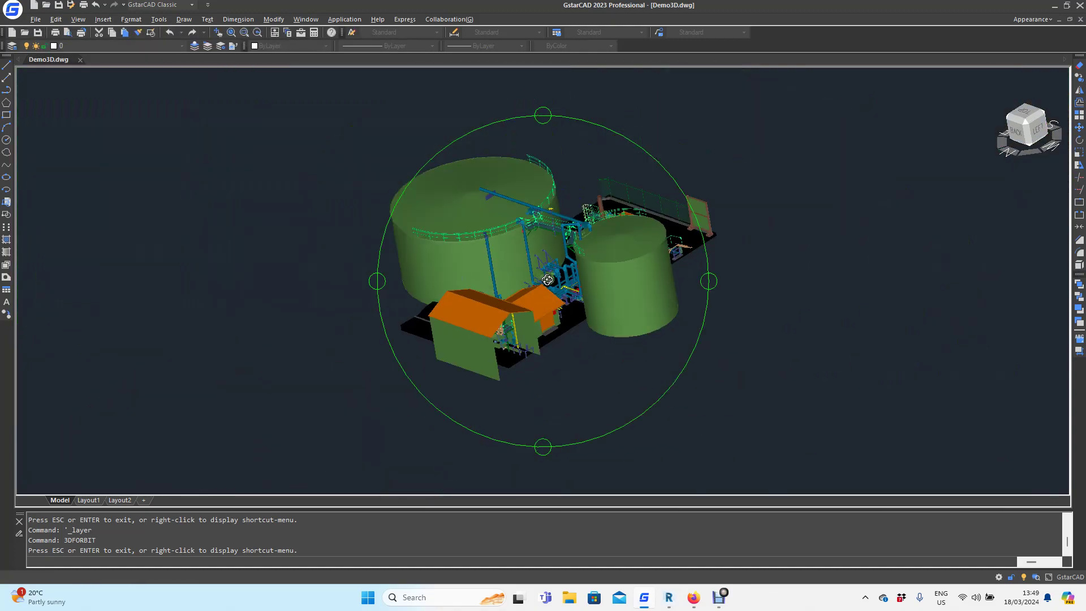
scroll(547, 280, up, 3)
drag(561, 307, 509, 303)
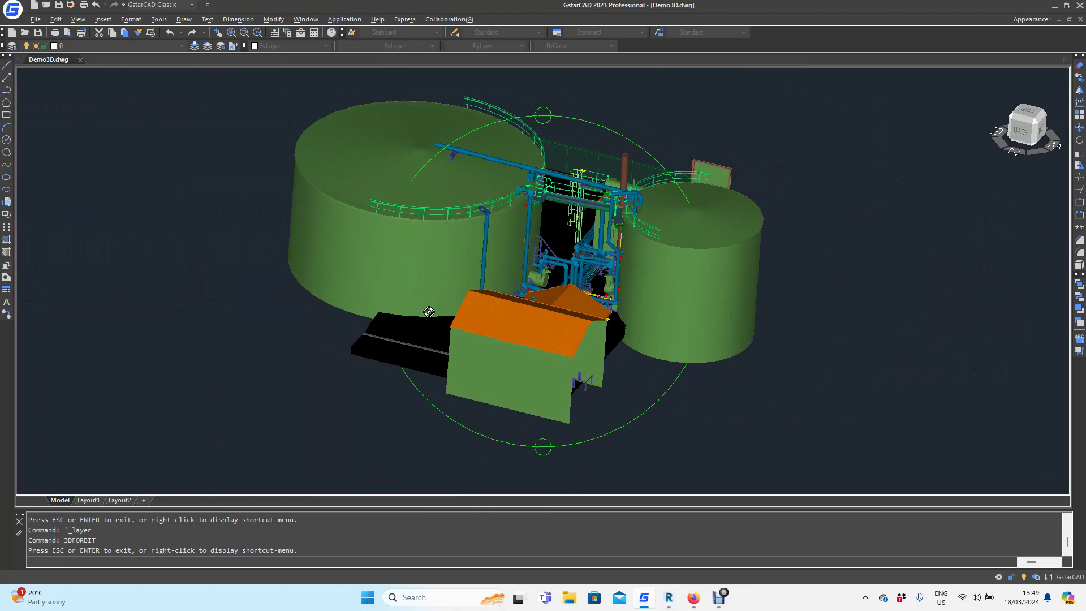
drag(429, 312, 415, 206)
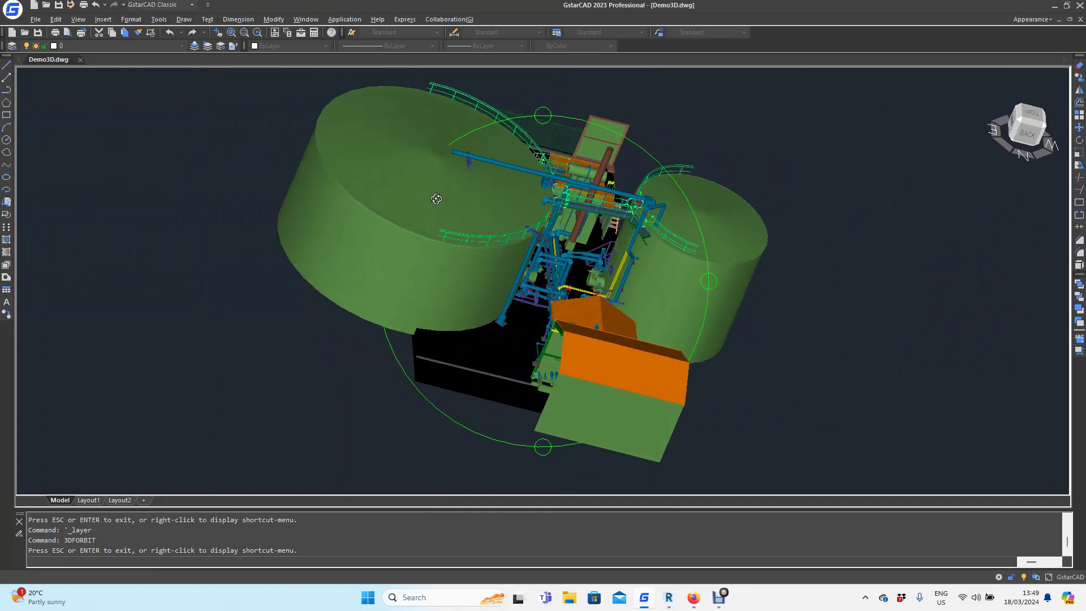
drag(491, 196, 425, 214)
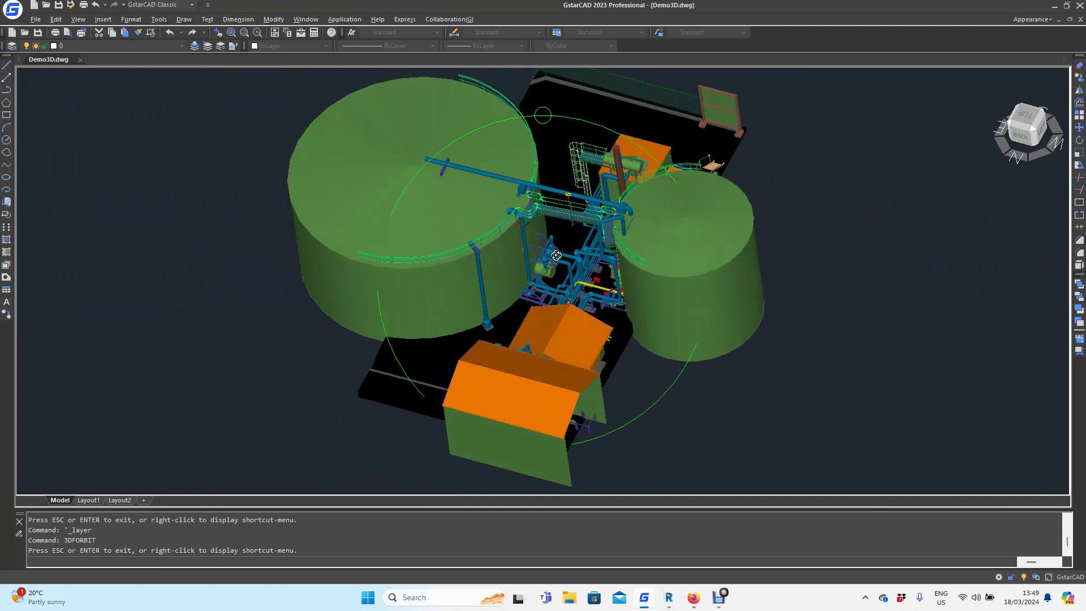
scroll(555, 255, up, 3)
scroll(594, 318, down, 2)
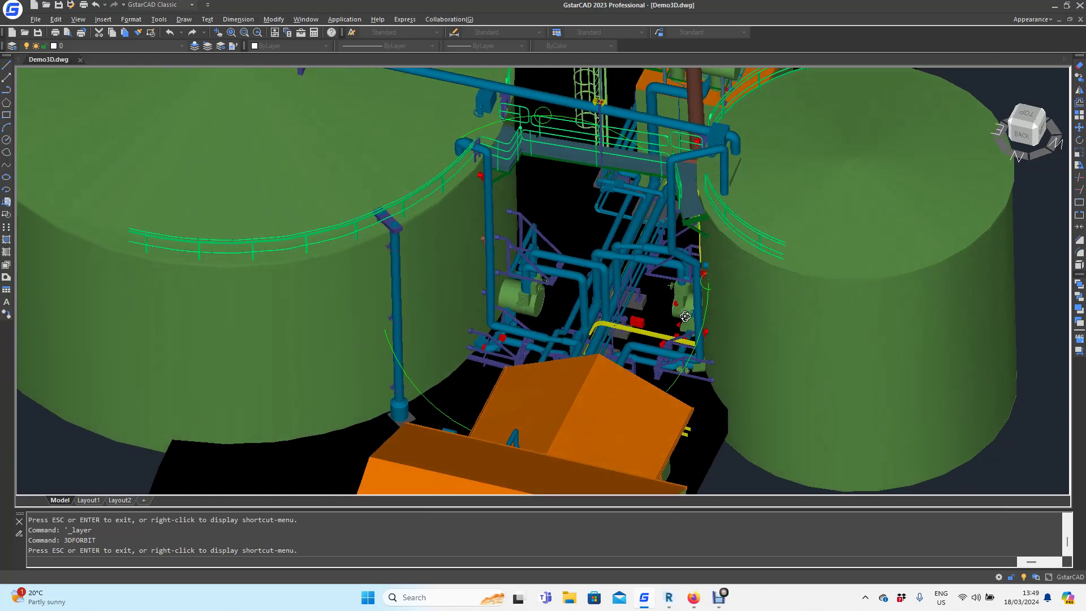
scroll(636, 318, down, 2)
scroll(687, 317, down, 4)
drag(597, 241, 610, 330)
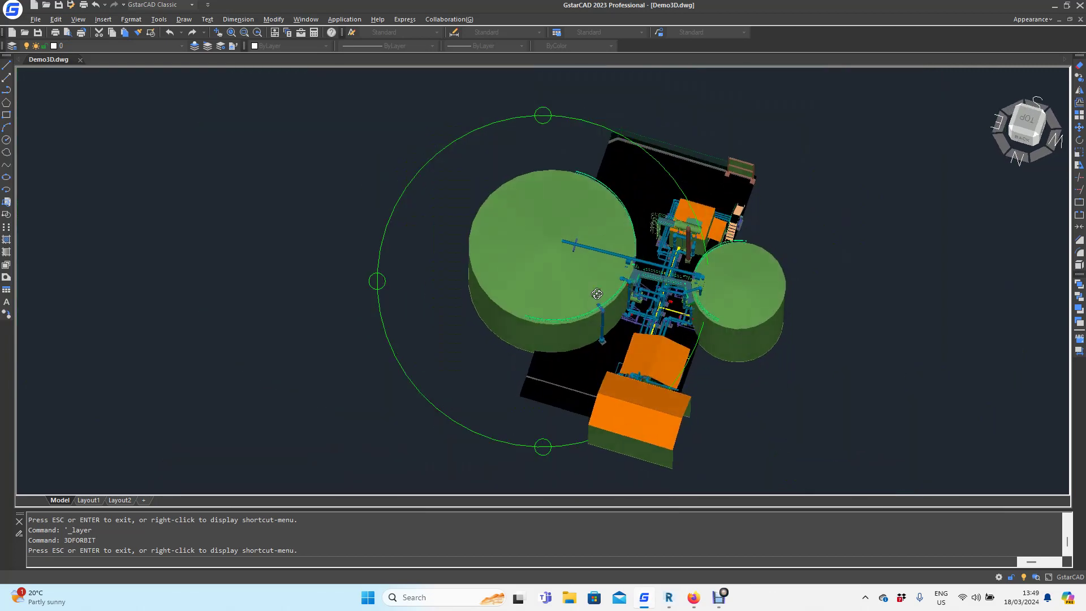
drag(586, 250, 573, 249)
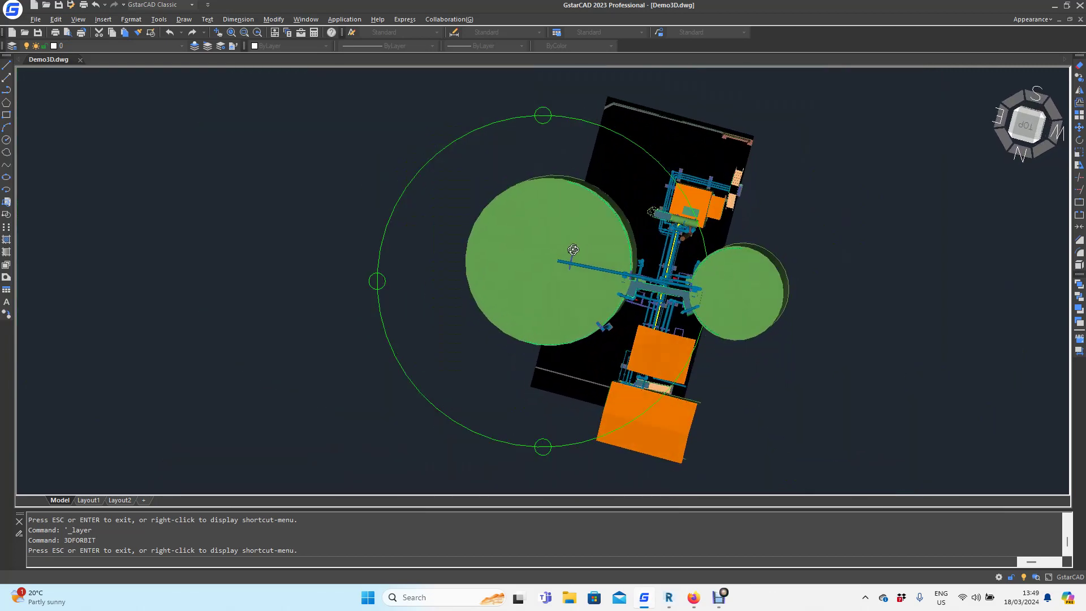
middle_drag(569, 252, 443, 215)
scroll(444, 216, up, 3)
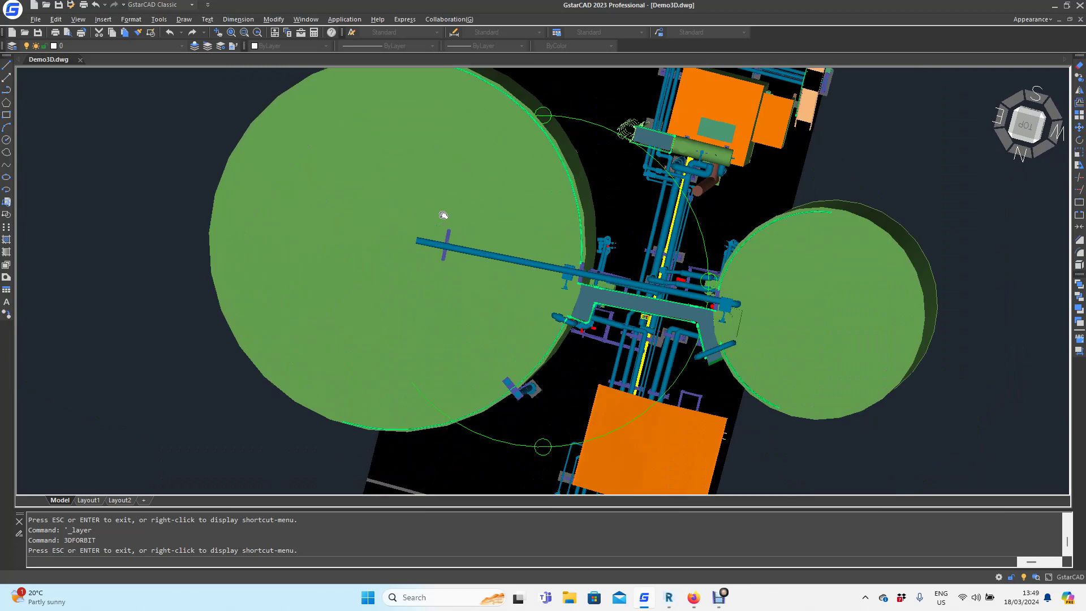
scroll(443, 216, down, 2)
scroll(443, 215, down, 1)
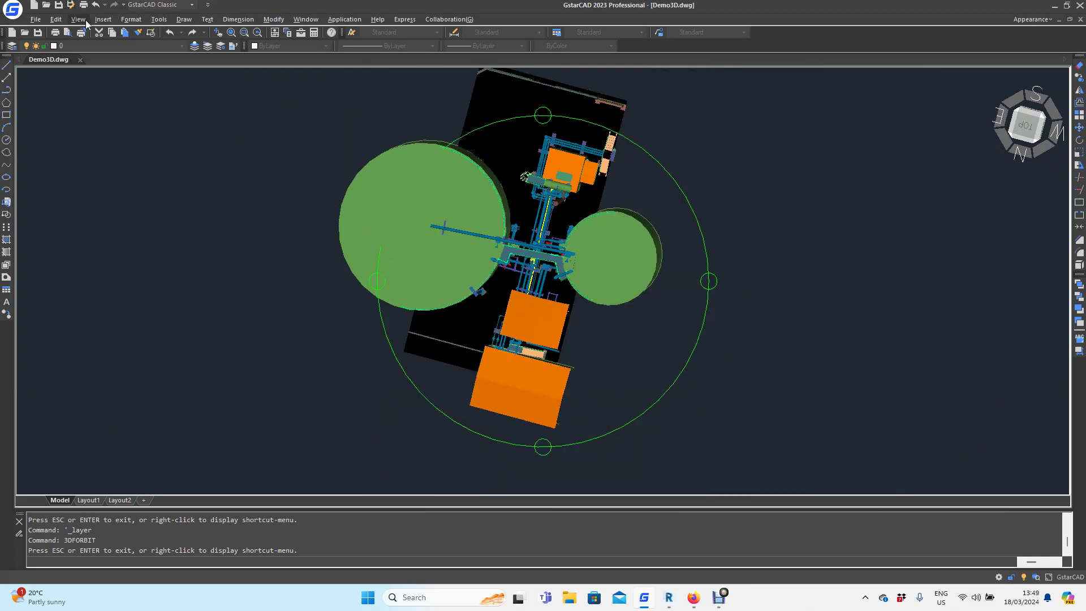
Attach Demo.rcp through Insert > Point Cloud Reference and confirm the attachment.
click(104, 18)
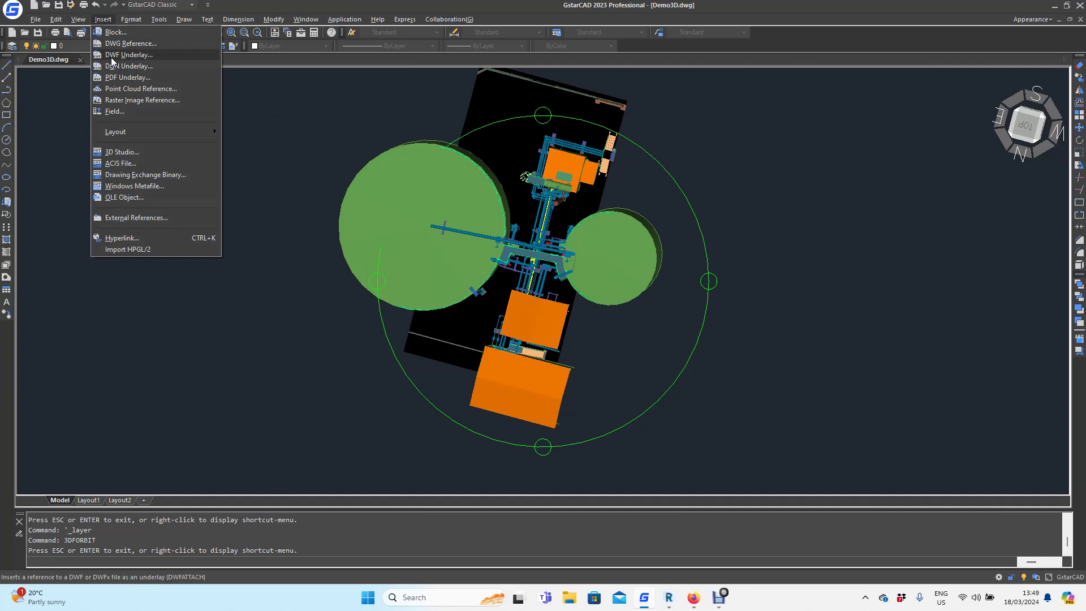
click(119, 89)
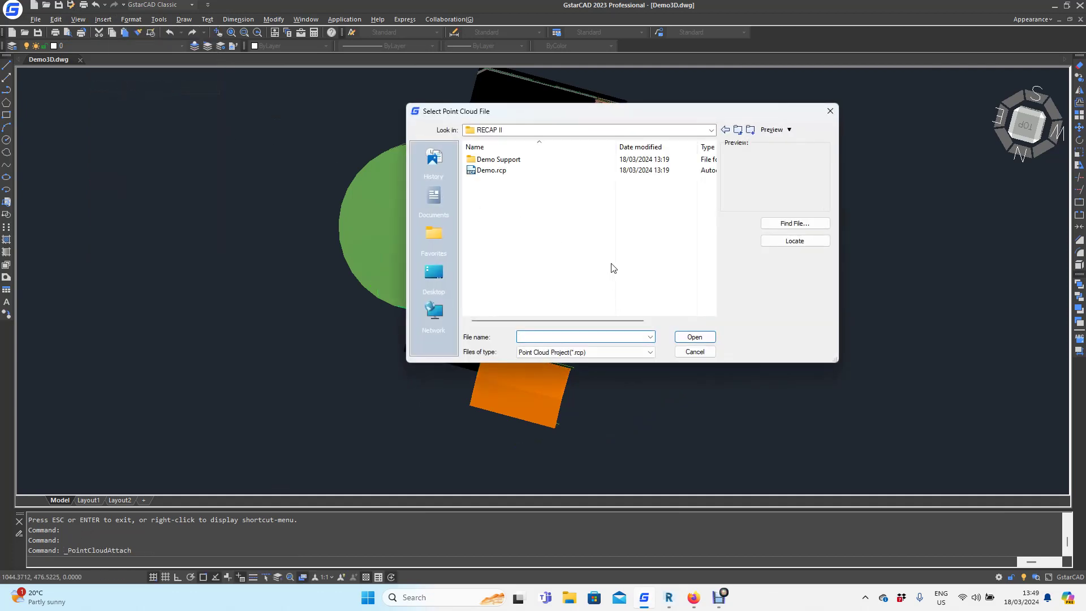
click(495, 172)
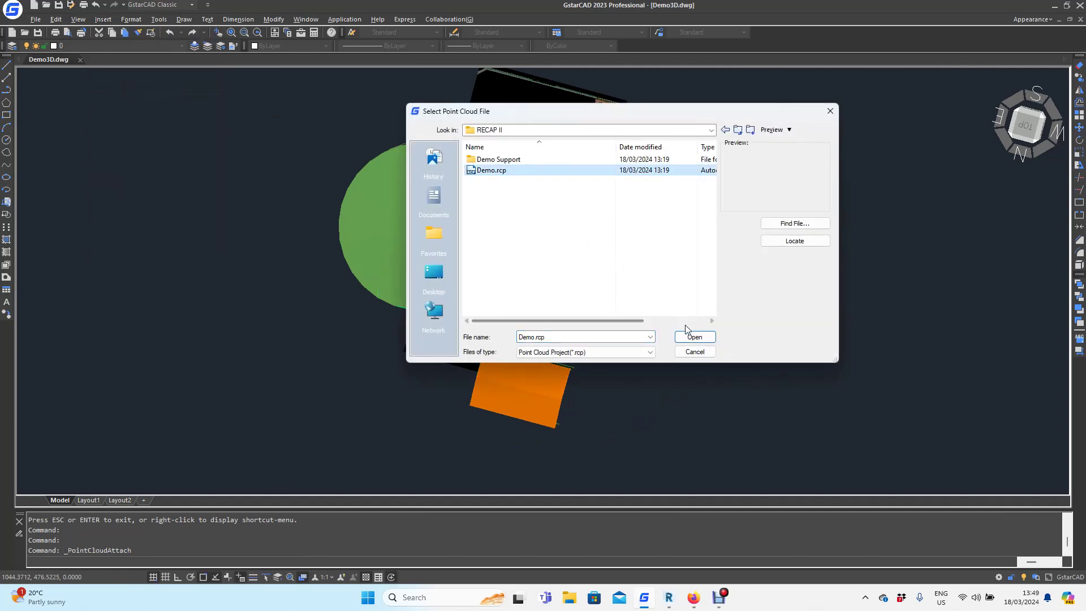
click(688, 339)
click(595, 382)
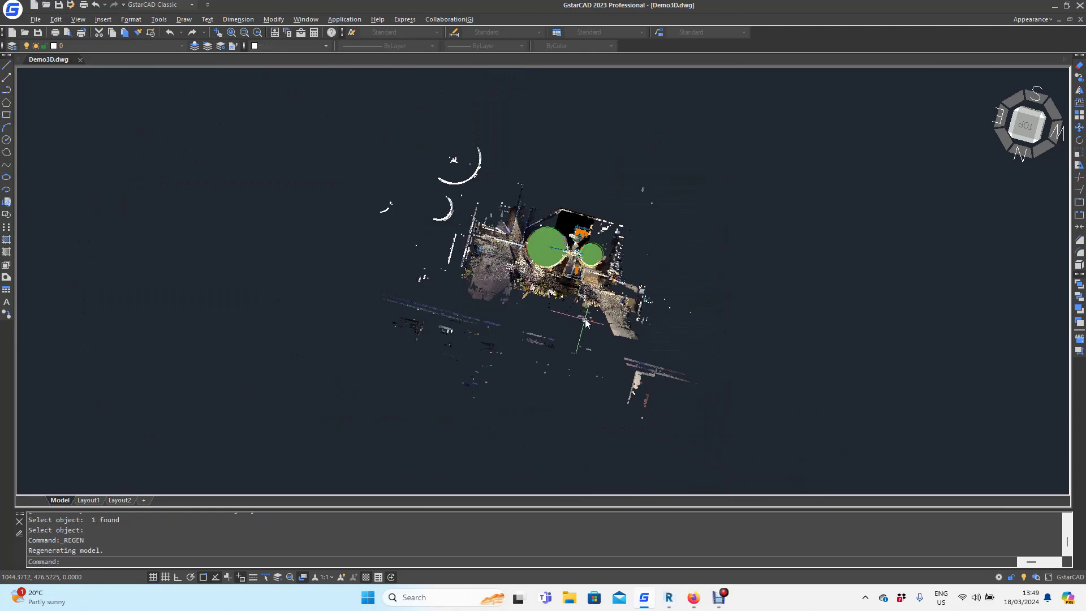
scroll(577, 289, up, 2)
scroll(637, 273, up, 4)
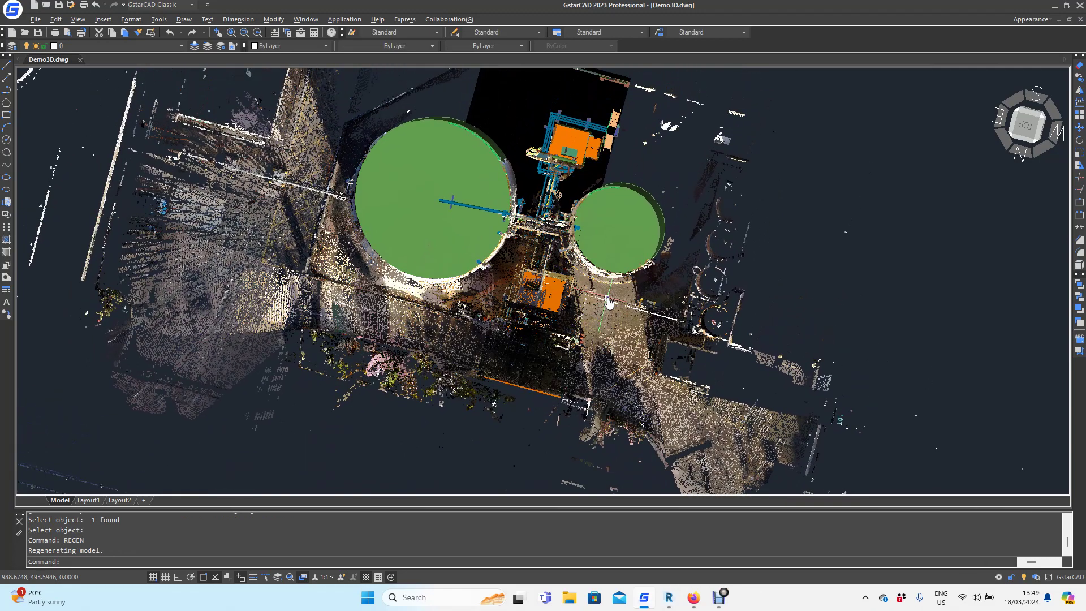
scroll(609, 304, up, 2)
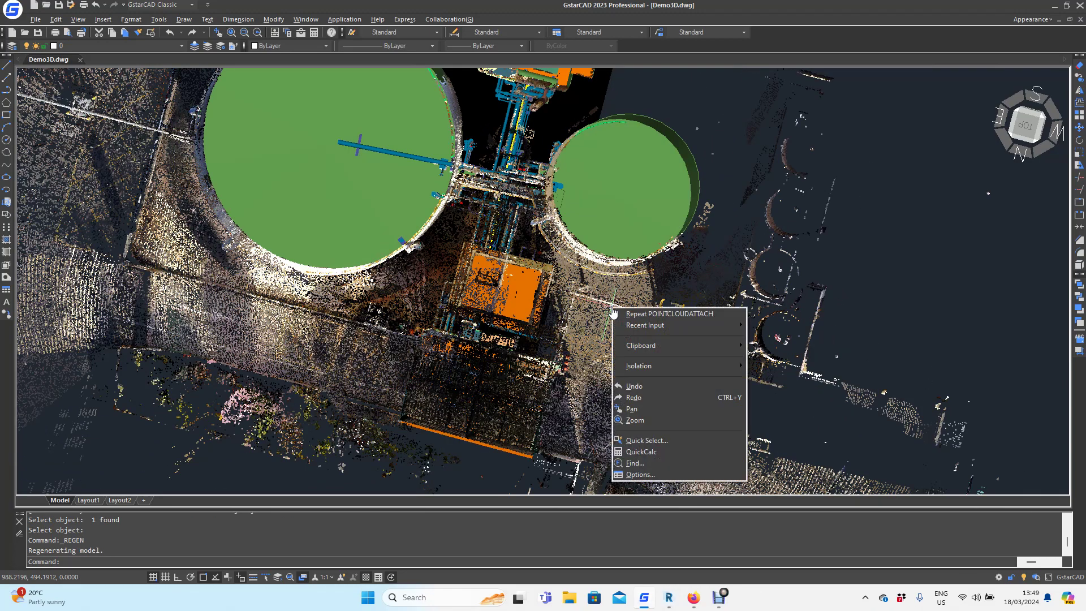
Restart 3DORBIT from Recent Input and tilt to an oblique view around the orange-roofed building.
right_click(611, 307)
mouse_move(649, 325)
click(768, 343)
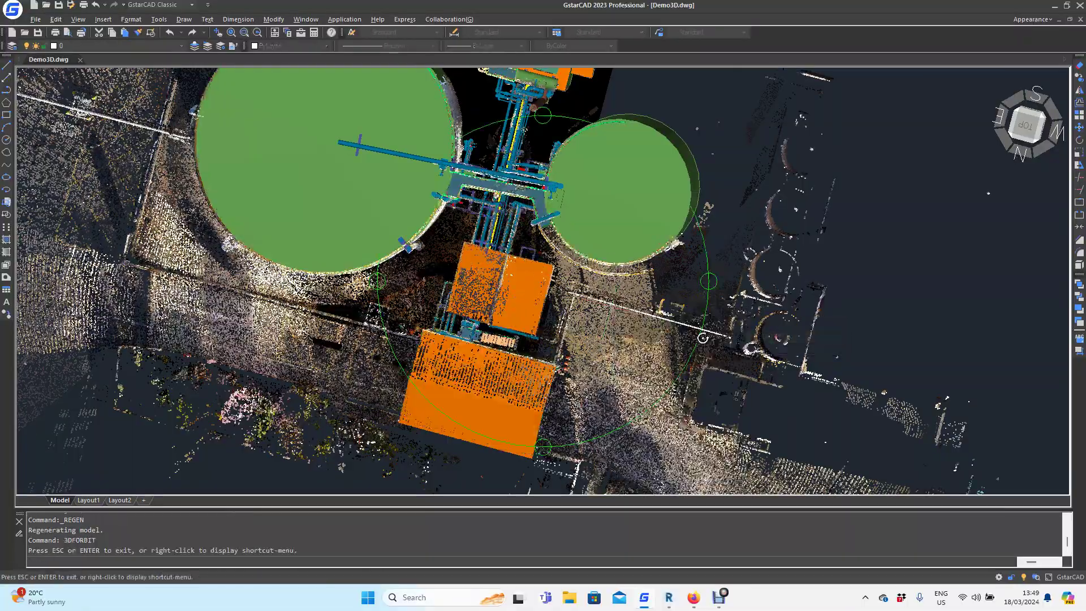
mouse_move(701, 331)
mouse_down()
mouse_move(681, 239)
mouse_move(763, 246)
mouse_up()
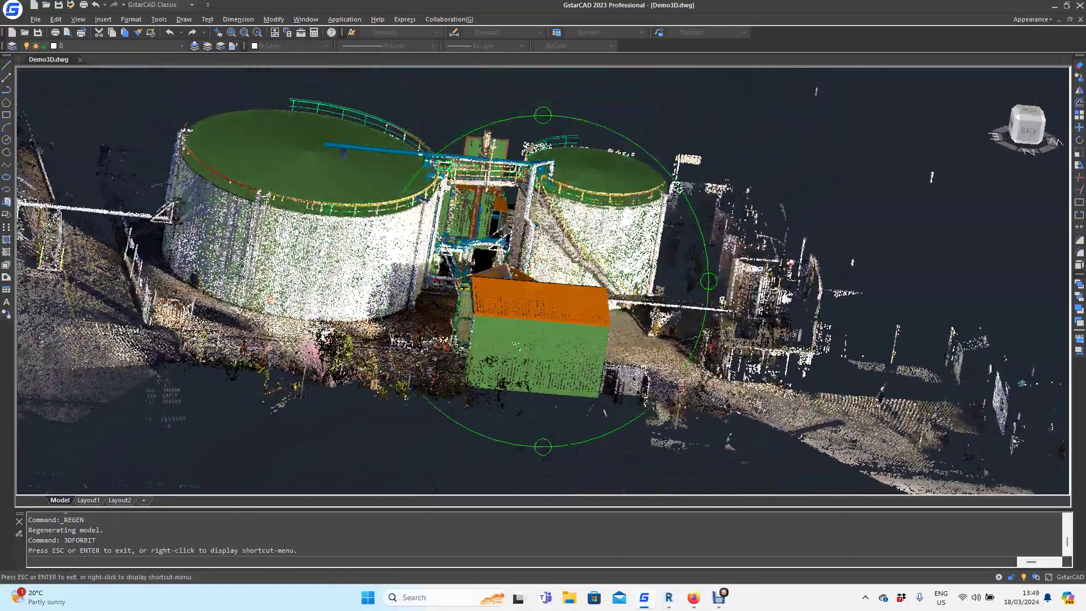
mouse_move(666, 385)
mouse_down()
mouse_move(649, 359)
mouse_move(532, 400)
mouse_up()
scroll(651, 359, up, 2)
scroll(650, 359, up, 2)
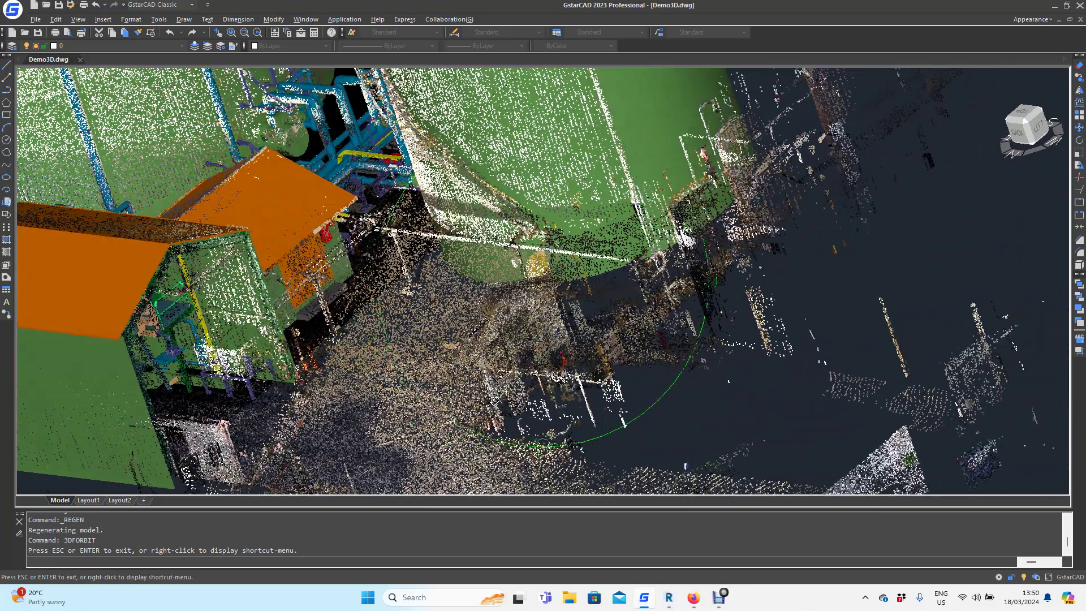
mouse_move(532, 401)
mouse_down()
mouse_move(483, 367)
mouse_move(577, 347)
mouse_up()
scroll(482, 366, down, 2)
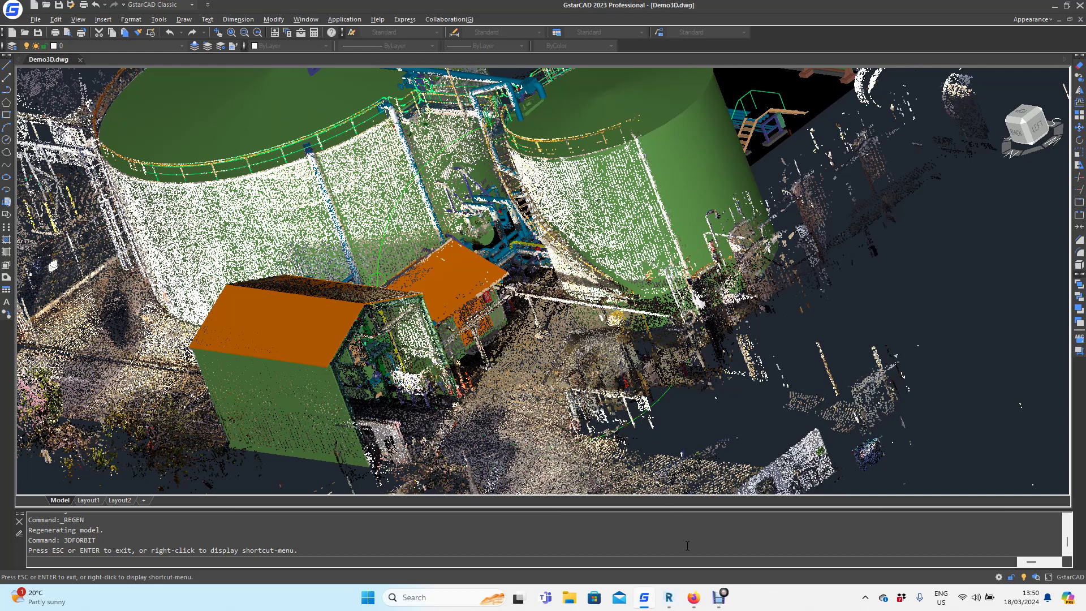
Switch to Firefox to show the Survey Solutions homepage with its product tiles.
click(694, 601)
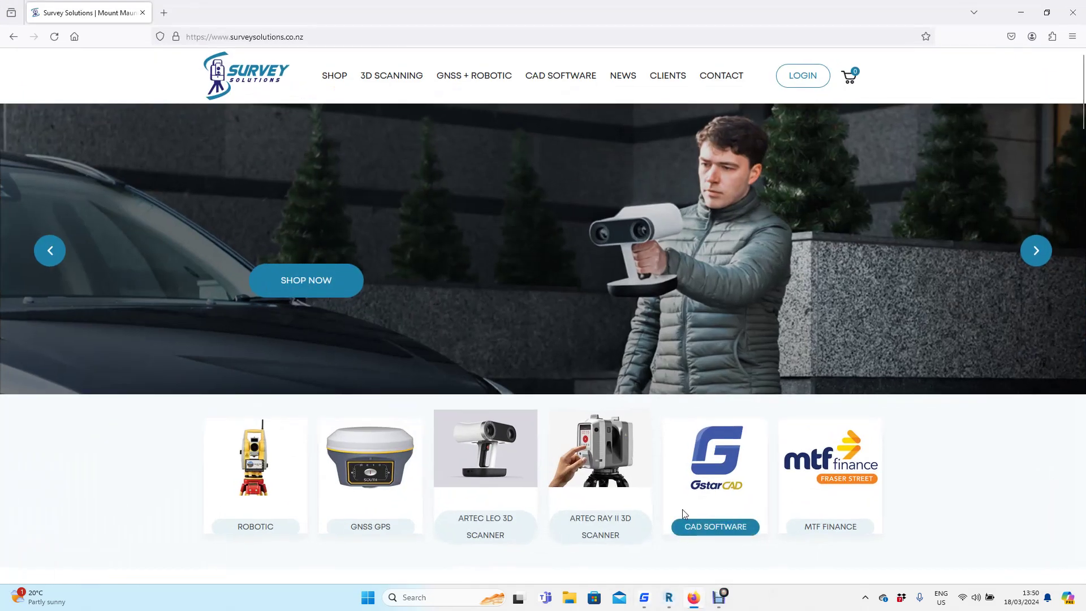